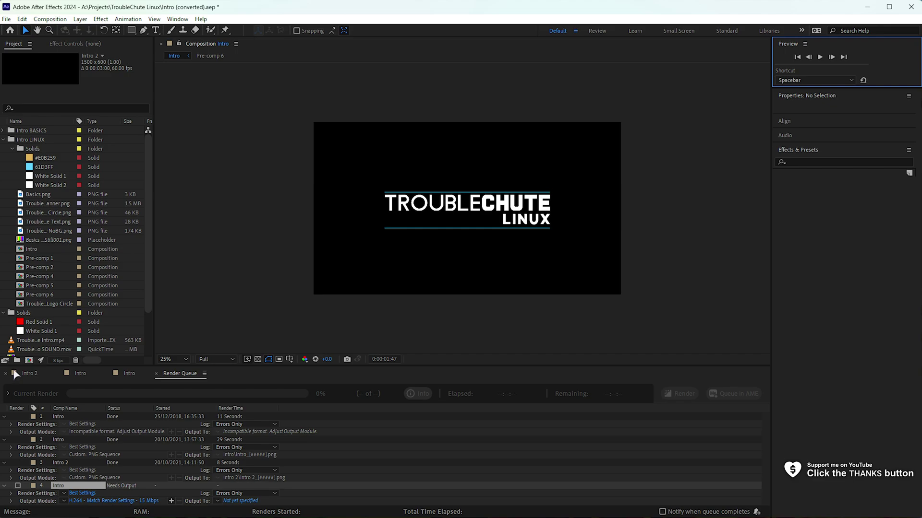
Switch to the Intro timeline and scrub through the parachute animation from about 0:00:00:26
click(211, 345)
drag(497, 358, 452, 363)
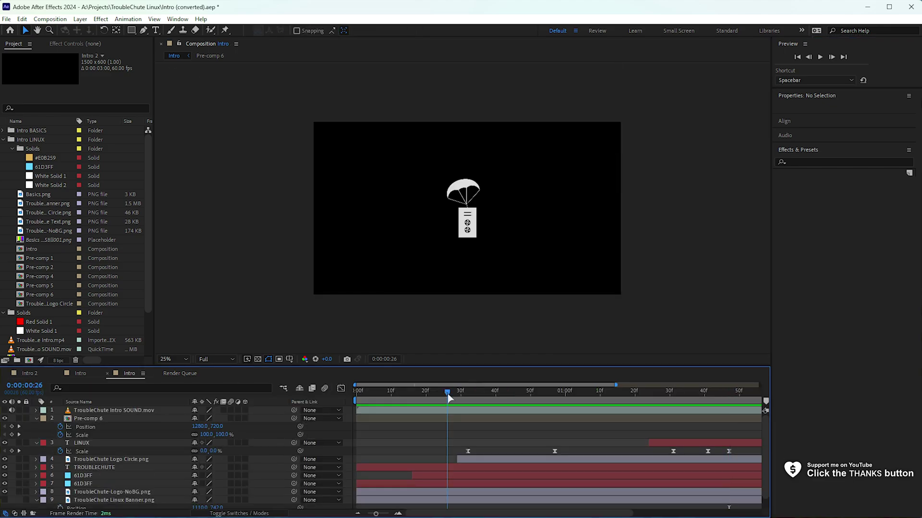
drag(449, 398, 718, 459)
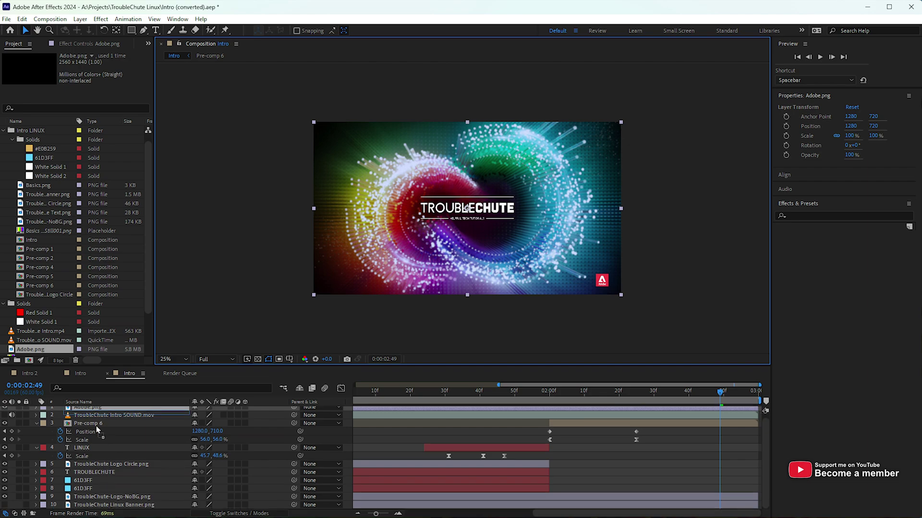
Send Adobe.png to the bottom of the Intro layer stack and preview the logo animation
key(ctrl+shift+bracketleft)
click(377, 402)
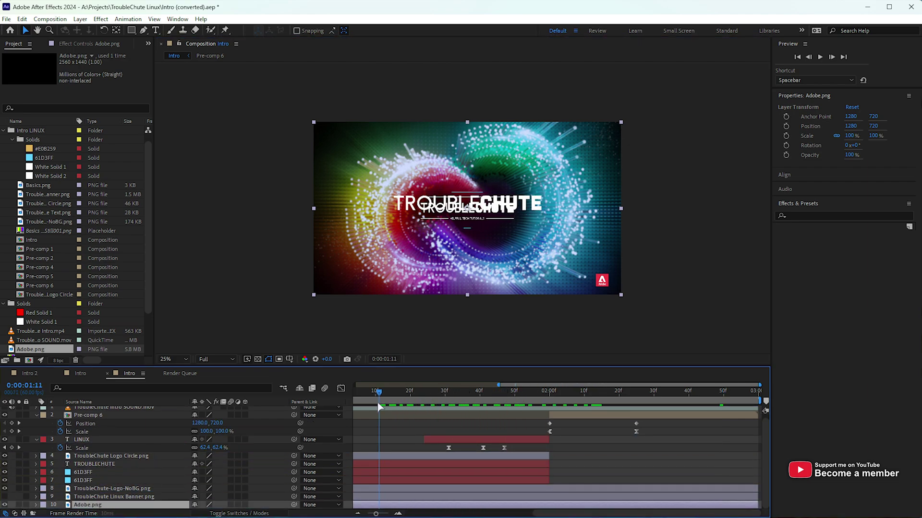
drag(377, 403, 551, 439)
Add a new black (000000) solid, Black Solid 1, and scrub through the logo shrinking
right_click(67, 505)
mouse_move(57, 433)
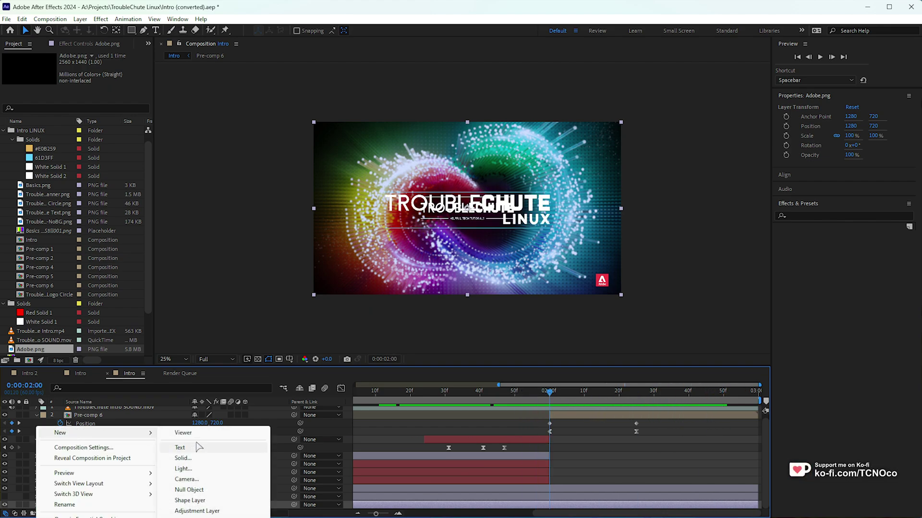
click(192, 459)
click(806, 315)
text(000000)
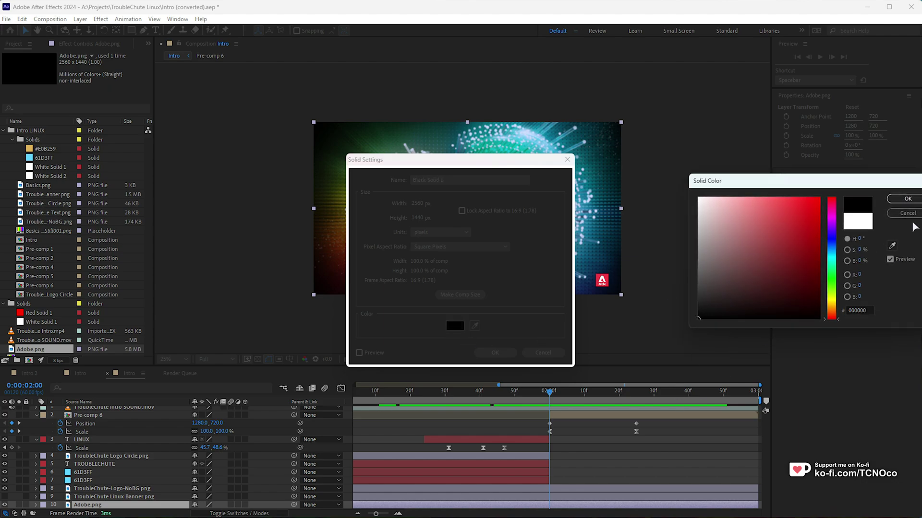
click(907, 198)
key(Return)
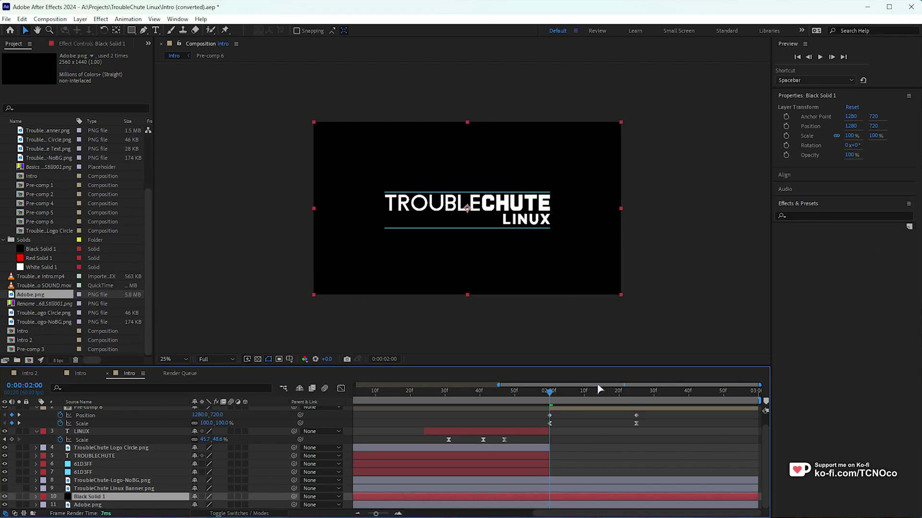
click(553, 396)
drag(553, 397, 636, 406)
Keyframe Black Solid 1's Opacity from 100% at 02:25 down to 0% at 02:38
key(t)
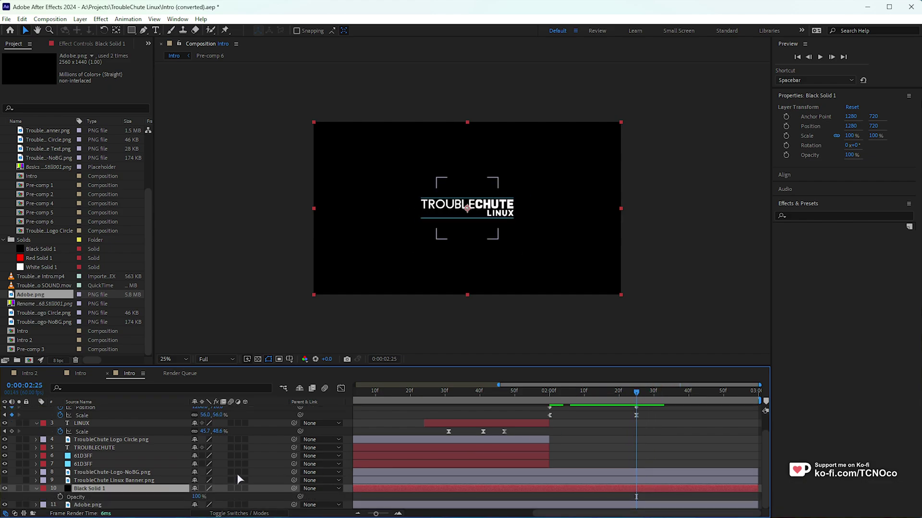
click(60, 497)
key(space)
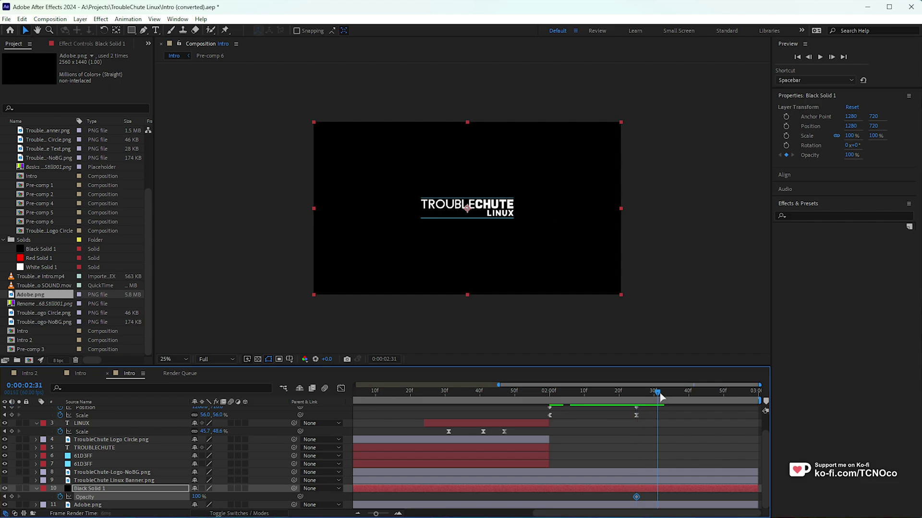
click(196, 497)
text(0)
key(Return)
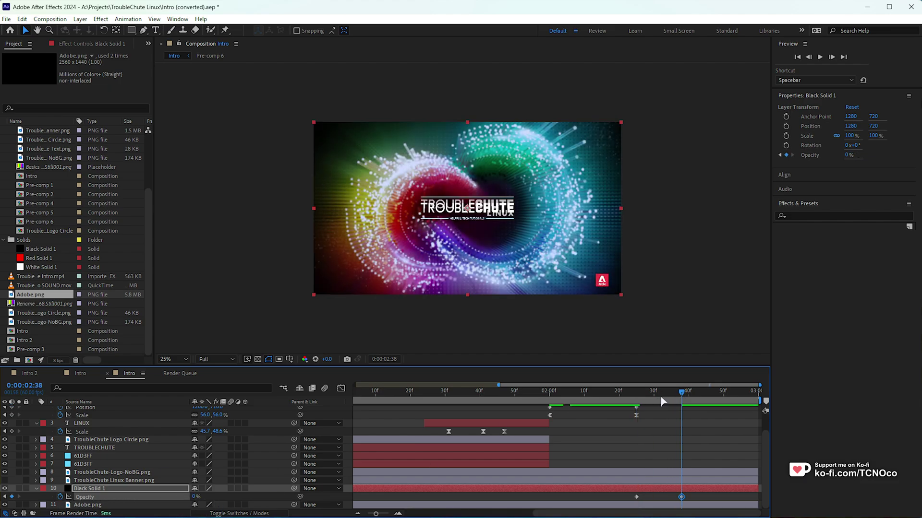
click(529, 391)
key(space)
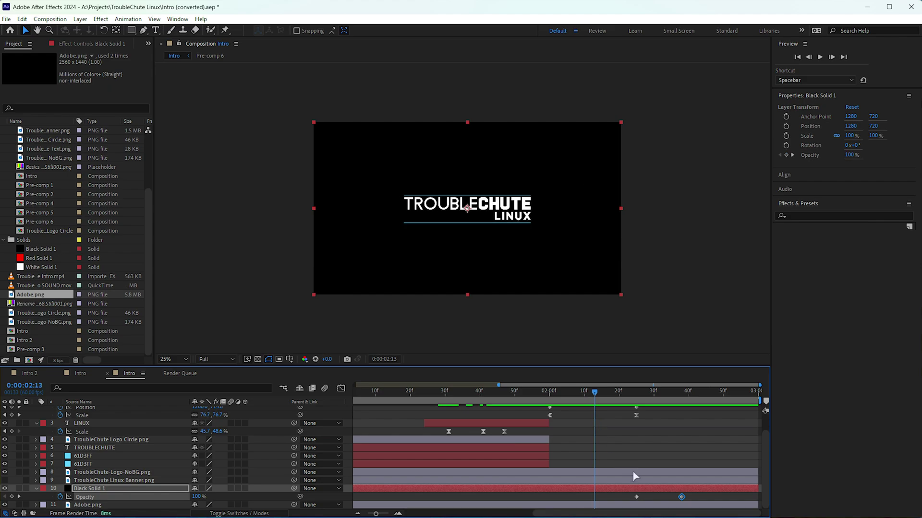
Shift the Opacity keyframes to 0:00:02:13–0:00:02:38, preview the fade, and hide Adobe.png
drag(638, 496, 595, 496)
drag(681, 497, 649, 496)
drag(600, 393, 590, 448)
key(space)
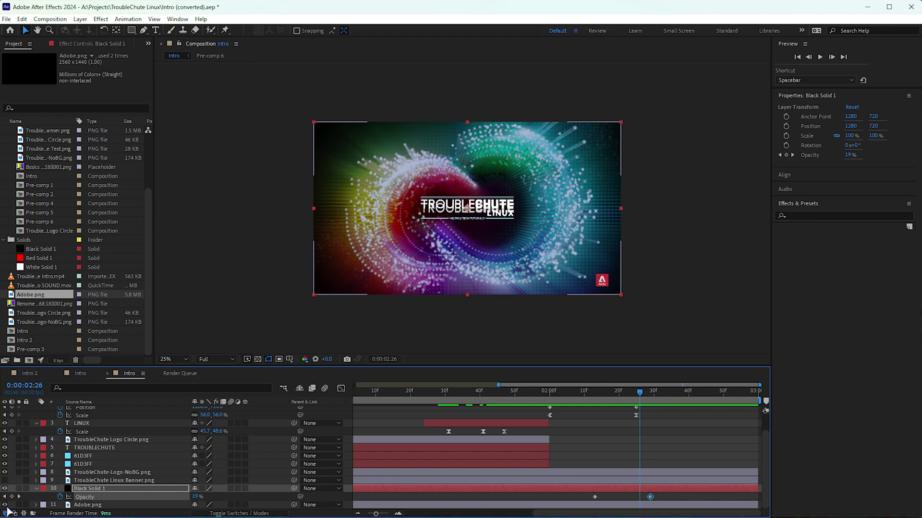
click(5, 505)
click(675, 427)
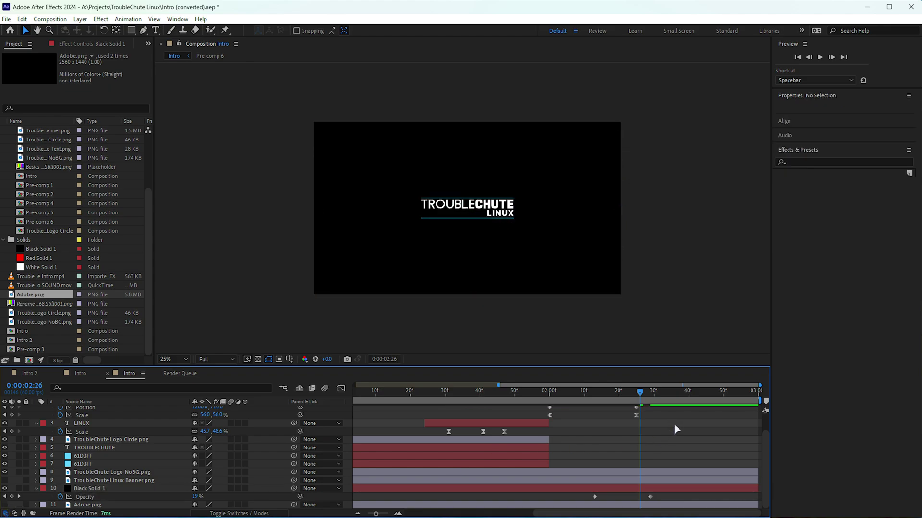
Add the Intro composition to the Render Queue
key(ctrl+m)
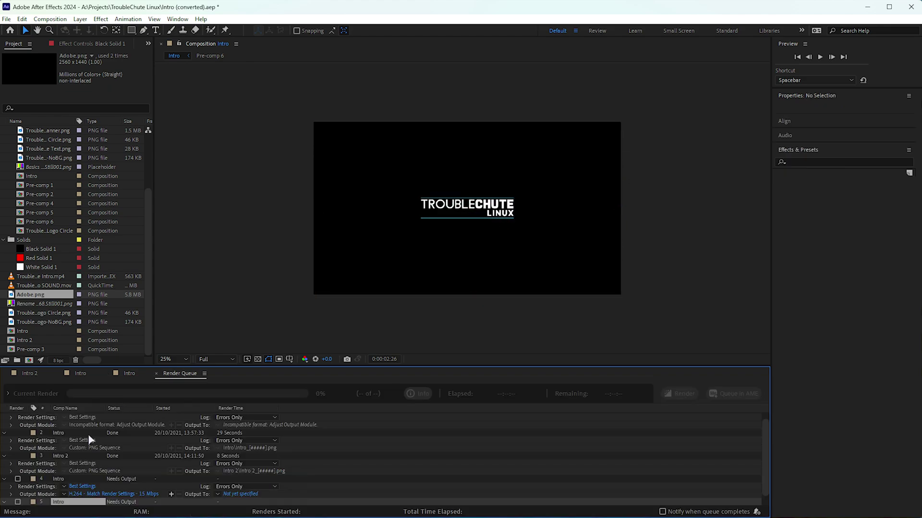
click(142, 377)
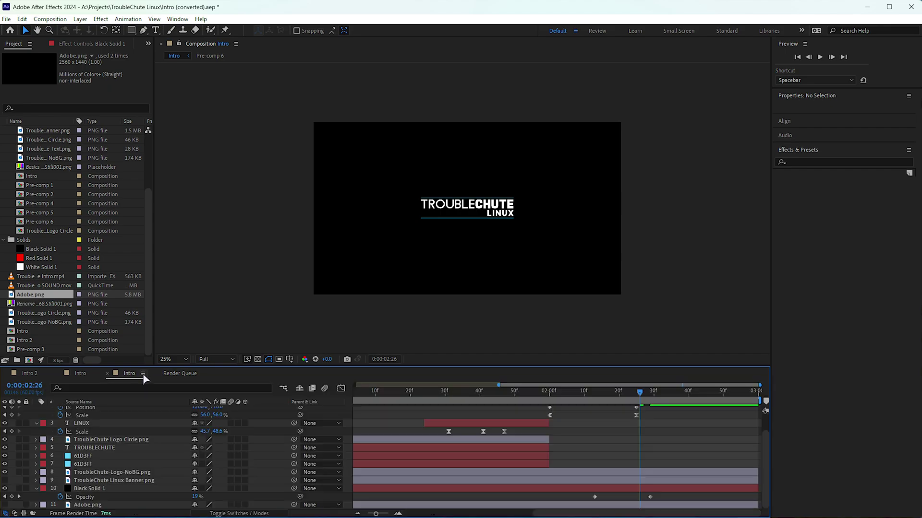
key(ctrl+m)
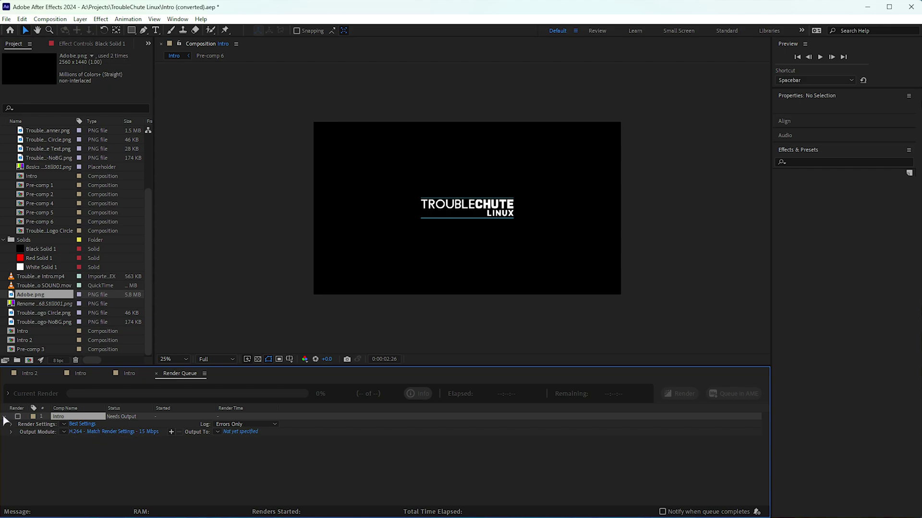
Set the output to QuickTime with RGB + Alpha and Millions of Colors+, then render IntroNO.mov
click(105, 432)
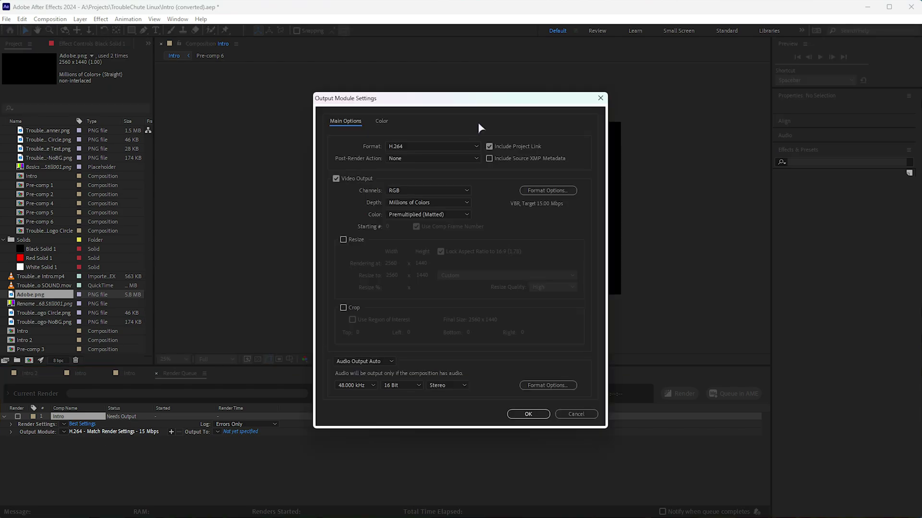
click(416, 190)
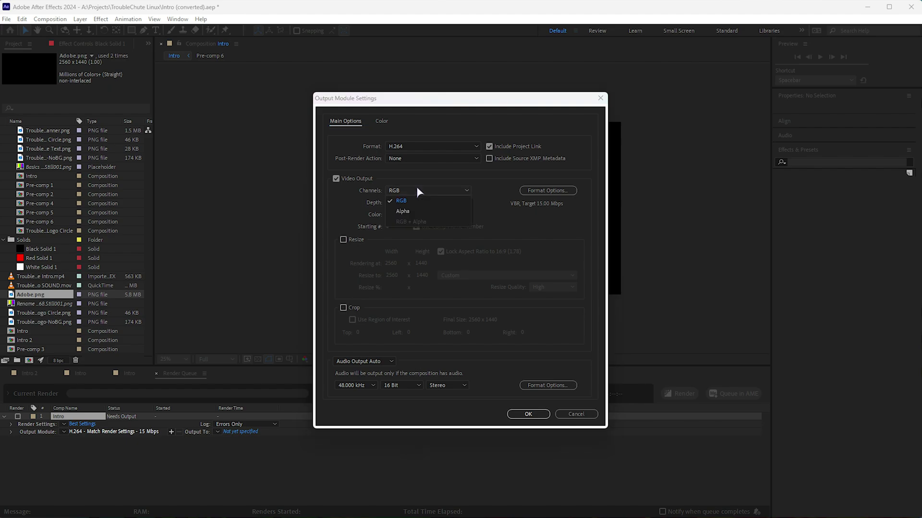
click(420, 218)
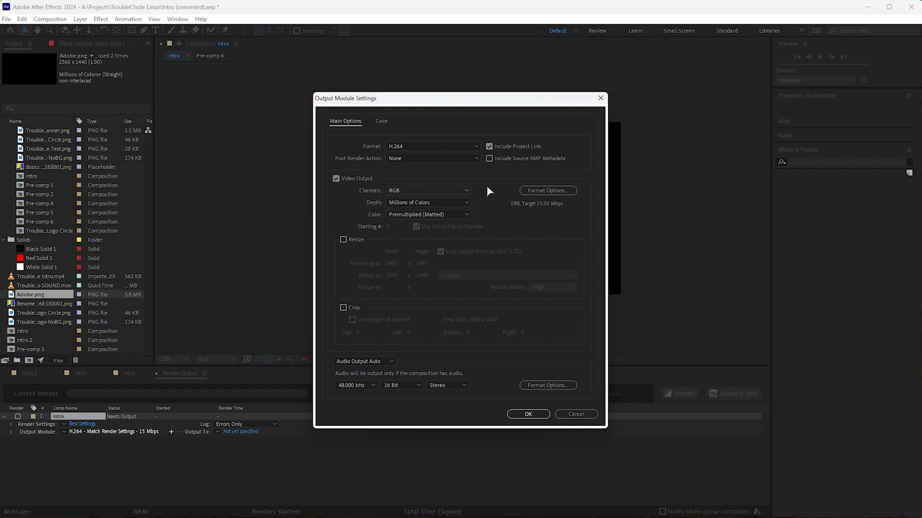
click(451, 150)
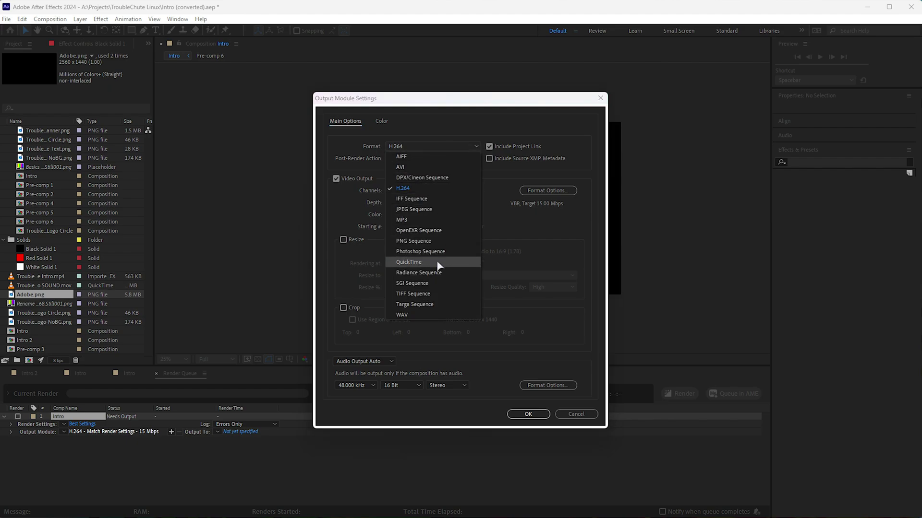
key(Escape)
click(461, 190)
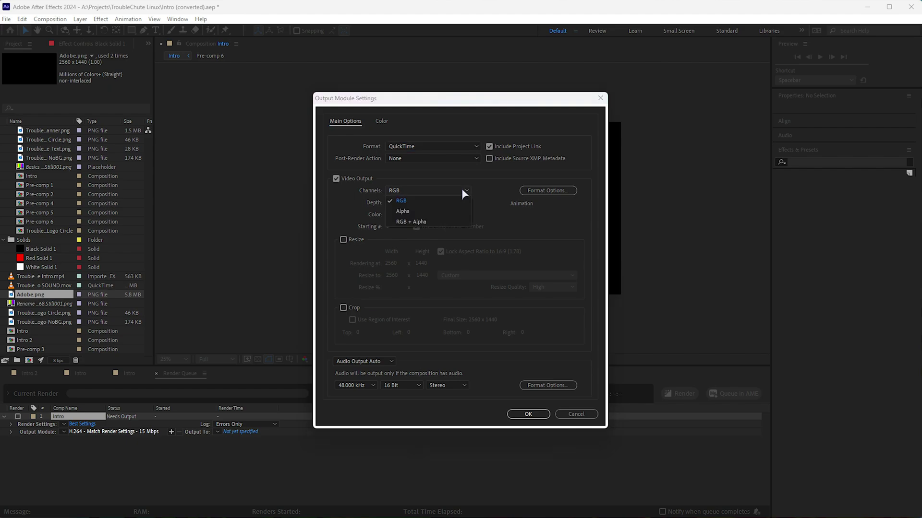
click(439, 222)
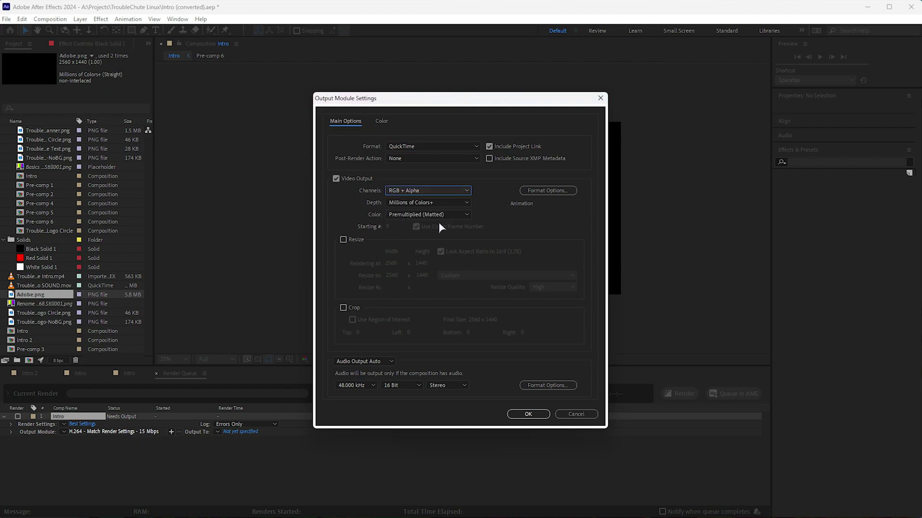
click(462, 203)
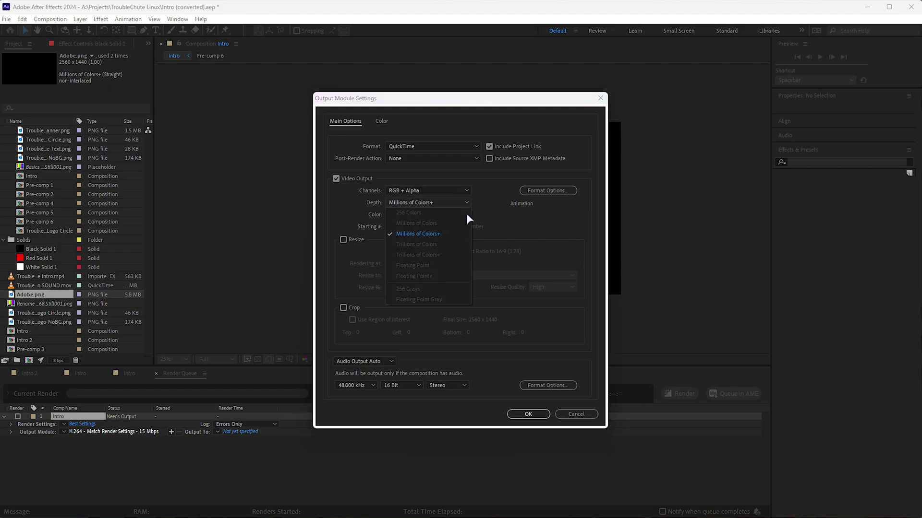
click(442, 204)
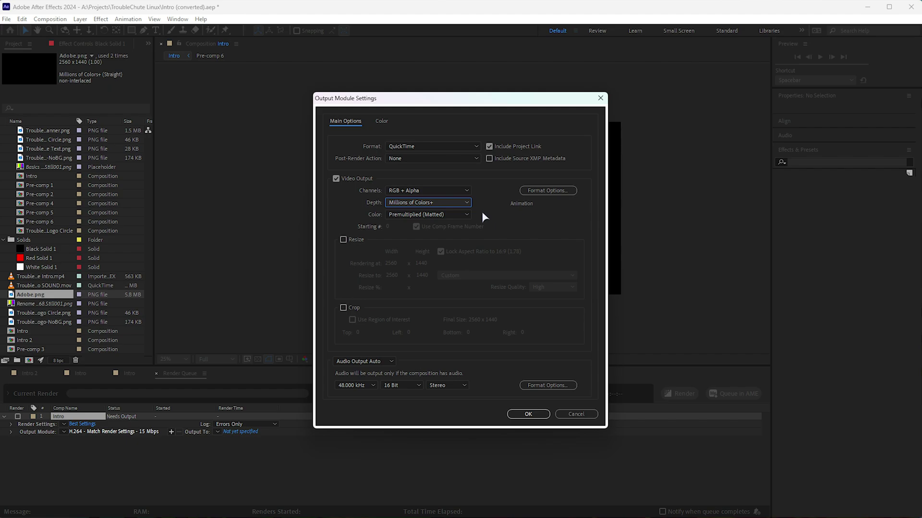
click(518, 414)
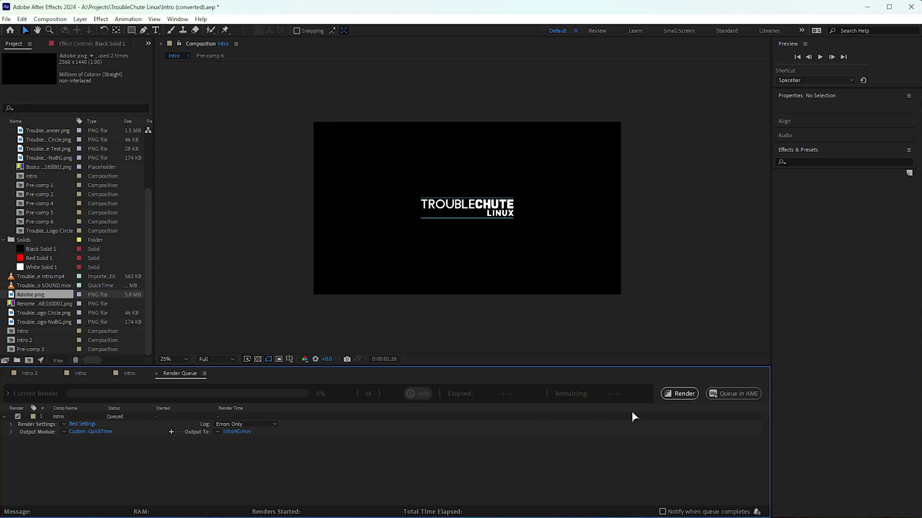
click(680, 397)
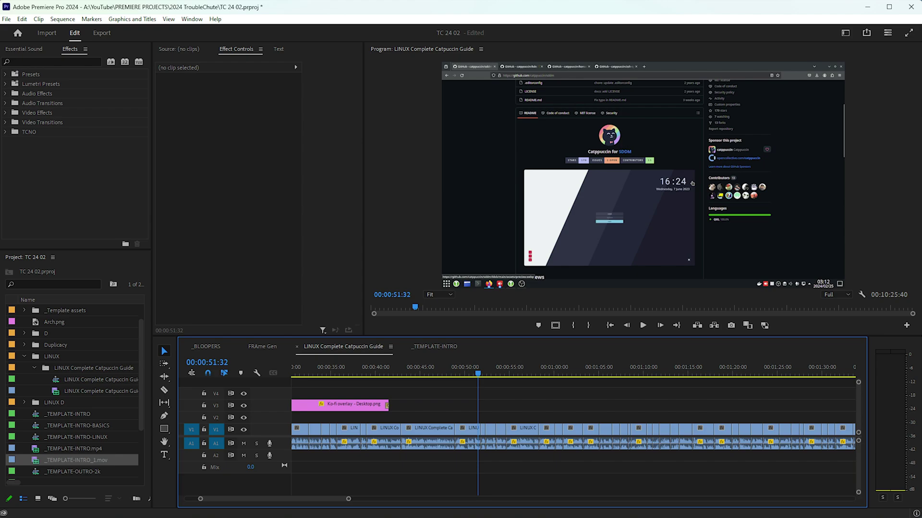
drag(480, 365, 505, 435)
scroll(505, 434, up, 2)
scroll(505, 435, up, 1)
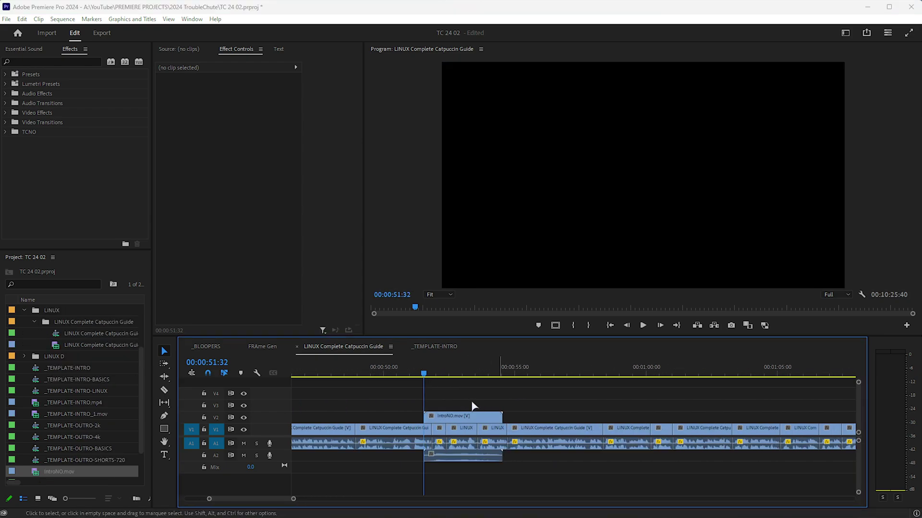
drag(441, 372, 479, 384)
key(ctrl+z)
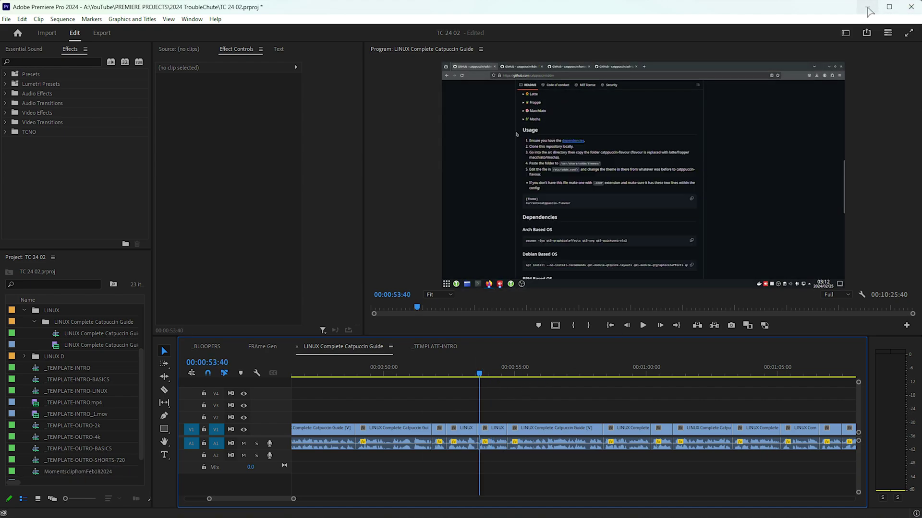
Back in After Effects, queue another Intro render as H.264 with RGB channels to Intro.mp4
click(867, 8)
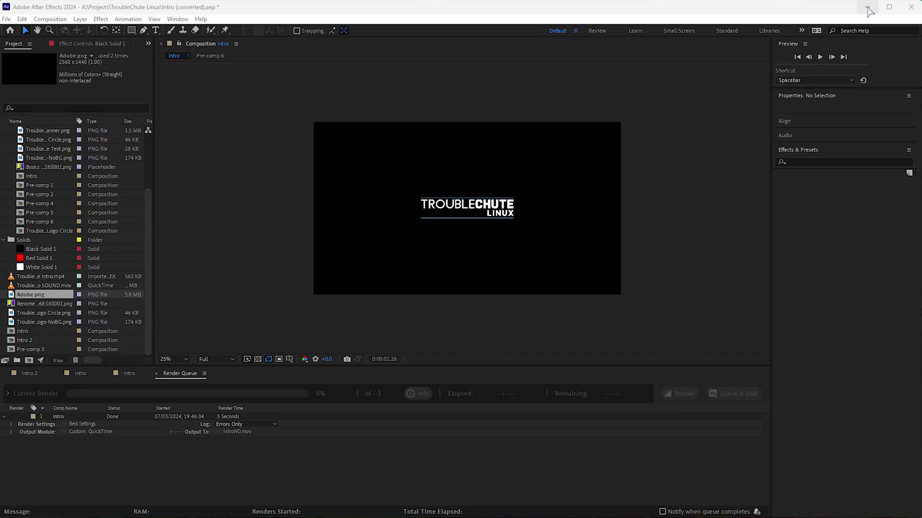
click(129, 374)
key(ctrl+m)
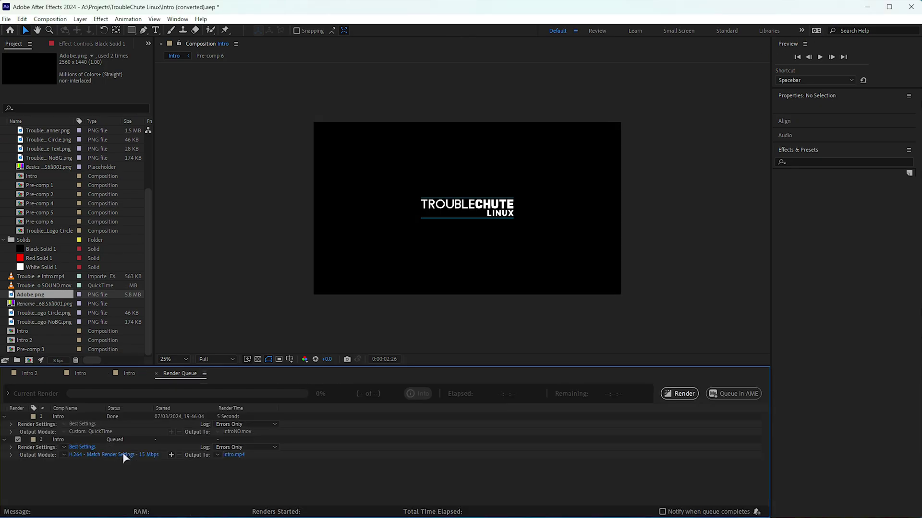
click(113, 454)
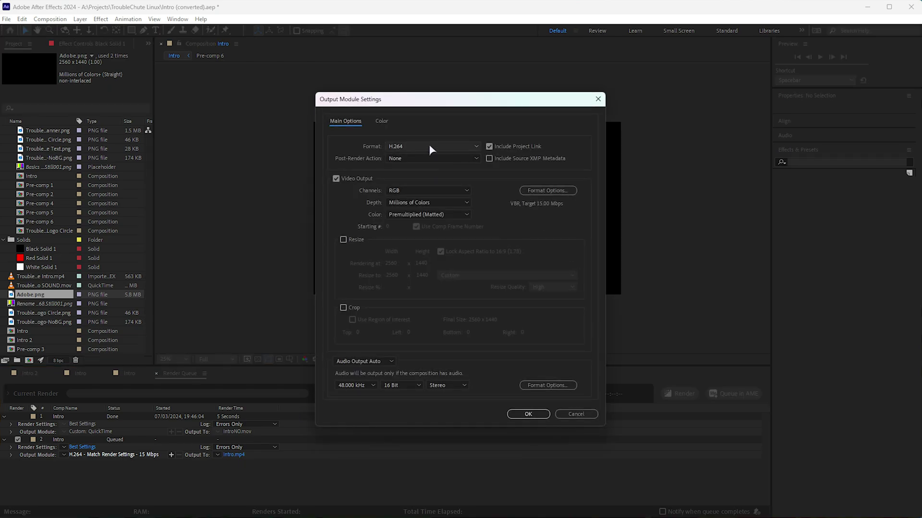
click(433, 189)
click(433, 188)
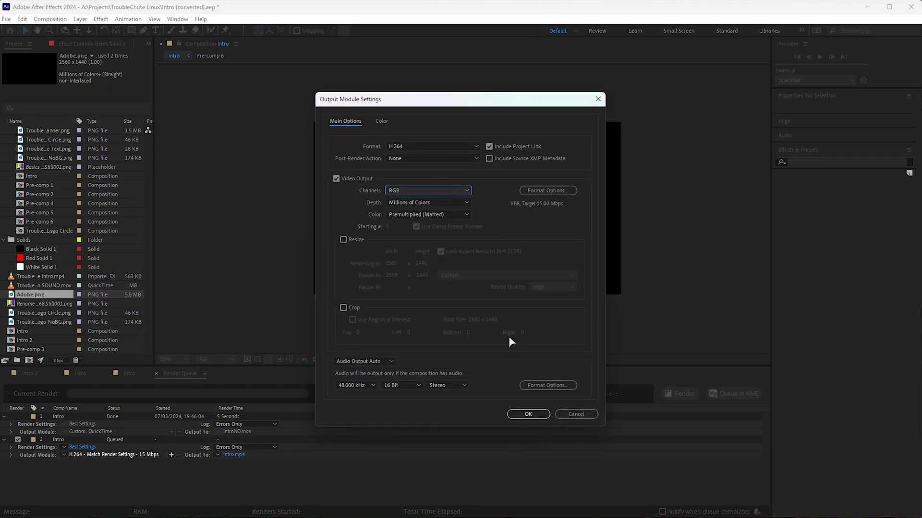
click(526, 415)
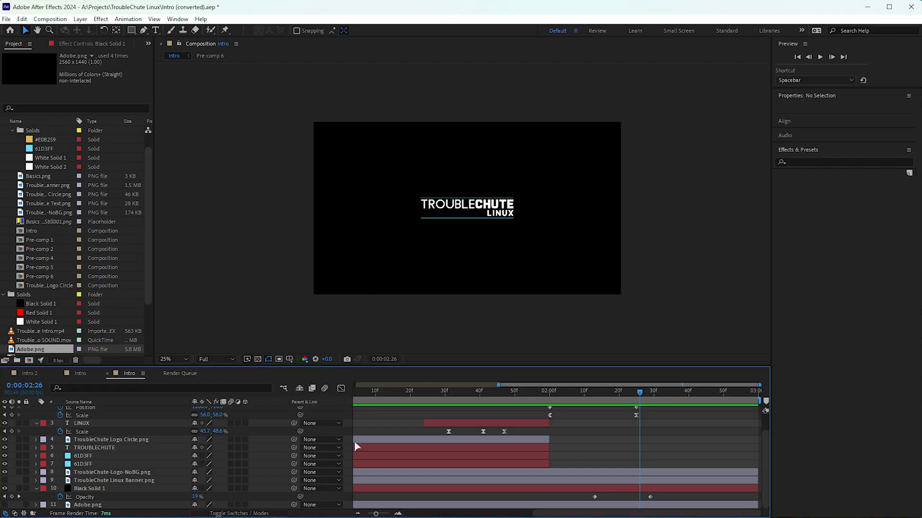
Queue a third Intro render with its output channels set to Alpha only
key(ctrl+m)
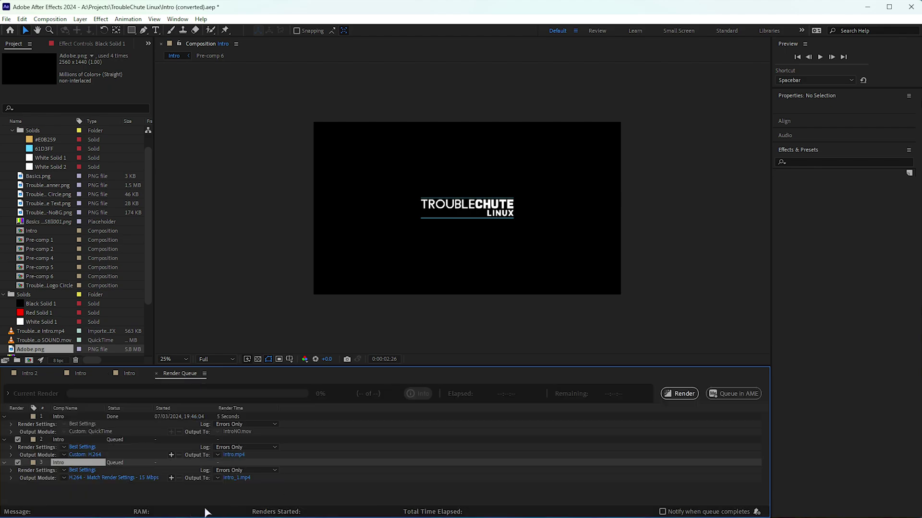
click(100, 478)
click(457, 187)
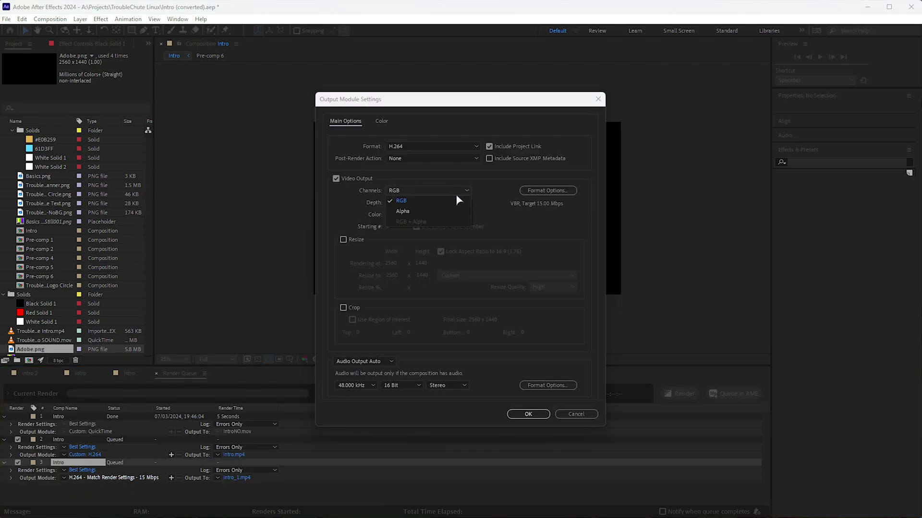
click(450, 209)
click(520, 414)
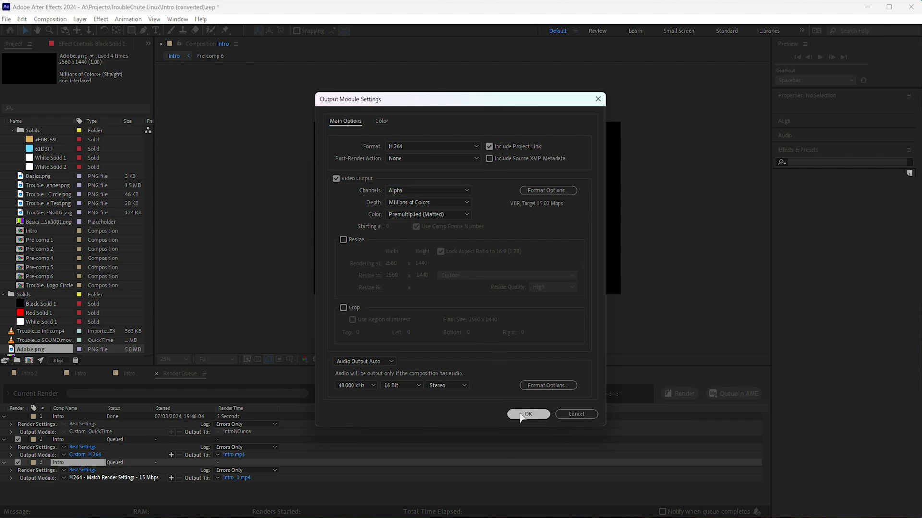
Name the third render's output file Intro-Alpha.mp4
click(240, 455)
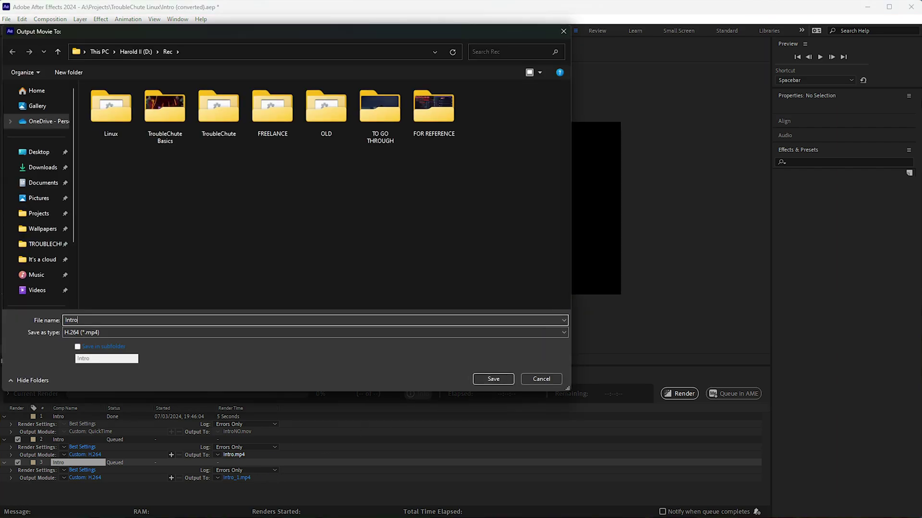
key(Escape)
click(238, 477)
text(Intro-Alpha)
key(Return)
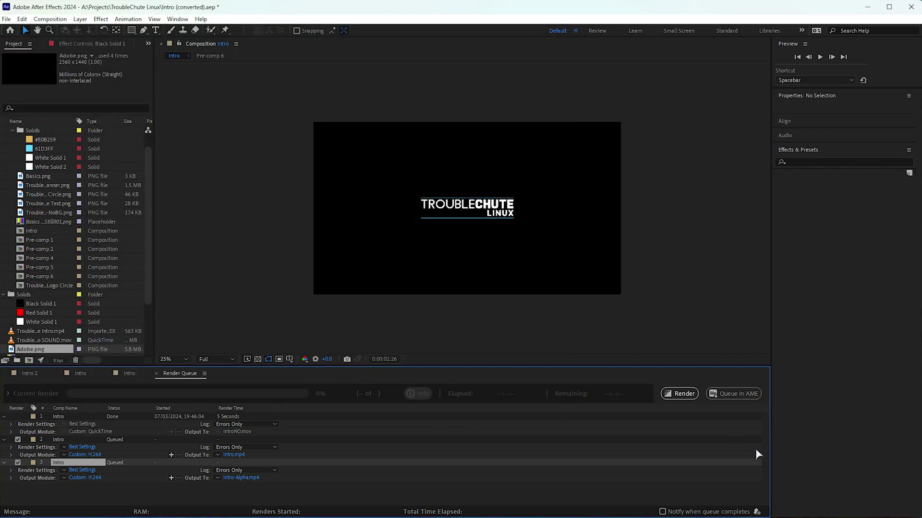
Render the queued videos, then check Intro.mp4 and Intro-Alpha.mp4 playback in VLC
click(679, 393)
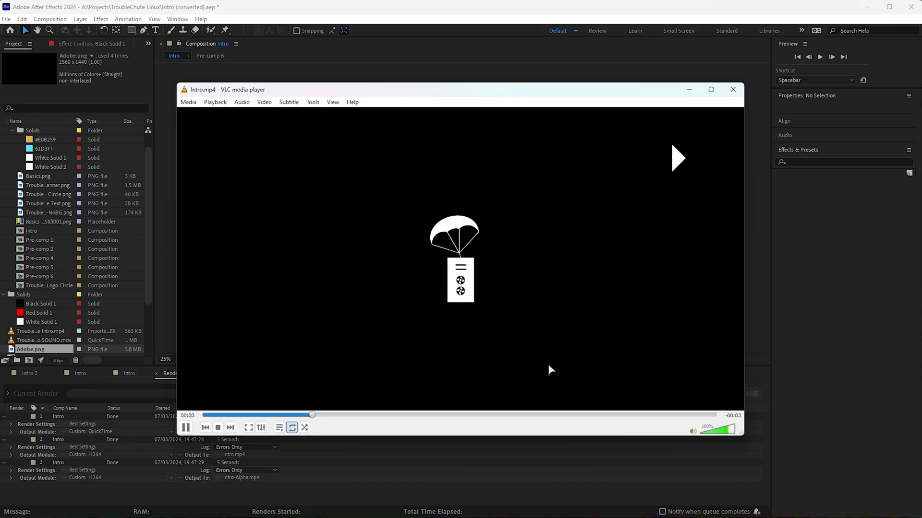
key(space)
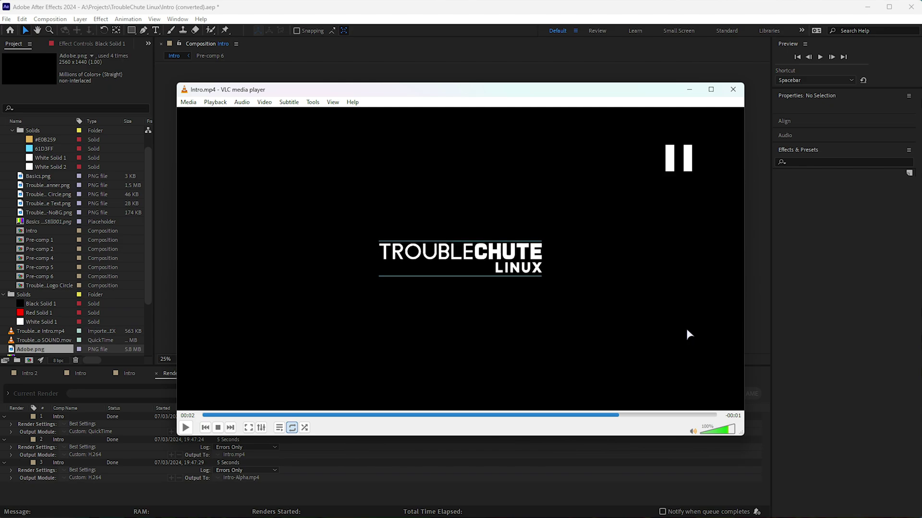
key(n)
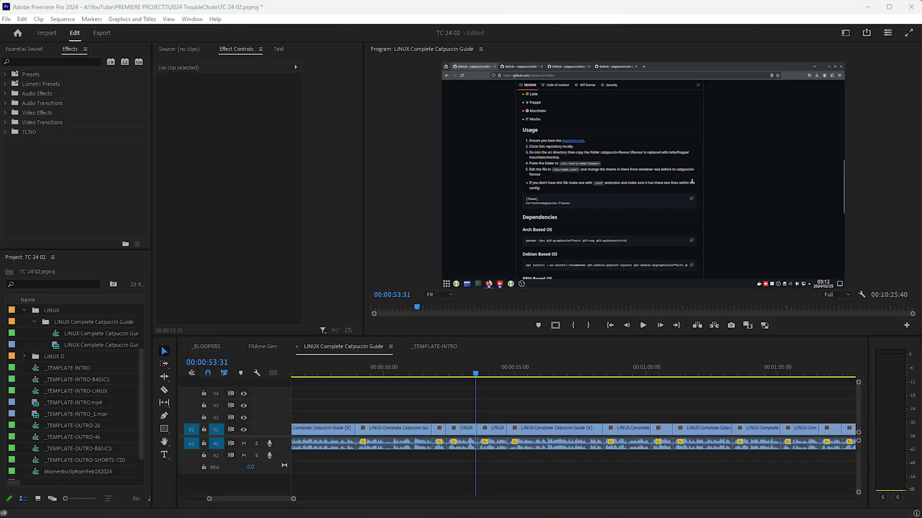
Place Intro.mp4 on V2 and Intro-Alpha.mp4 on V3 above the footage
drag(804, 332, 539, 370)
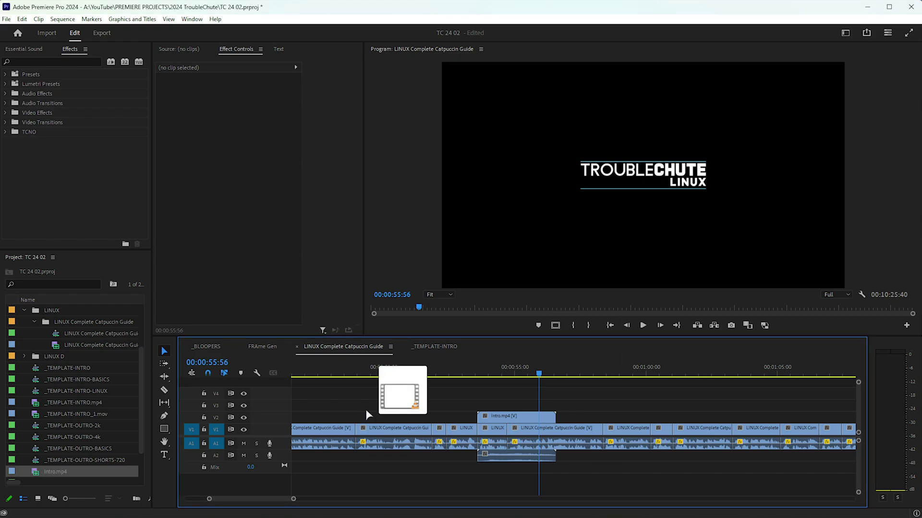
drag(369, 415, 480, 406)
drag(539, 371, 543, 413)
Apply Track Matte Key to the Intro.mp4 clip with Video 3 as the matte
click(522, 417)
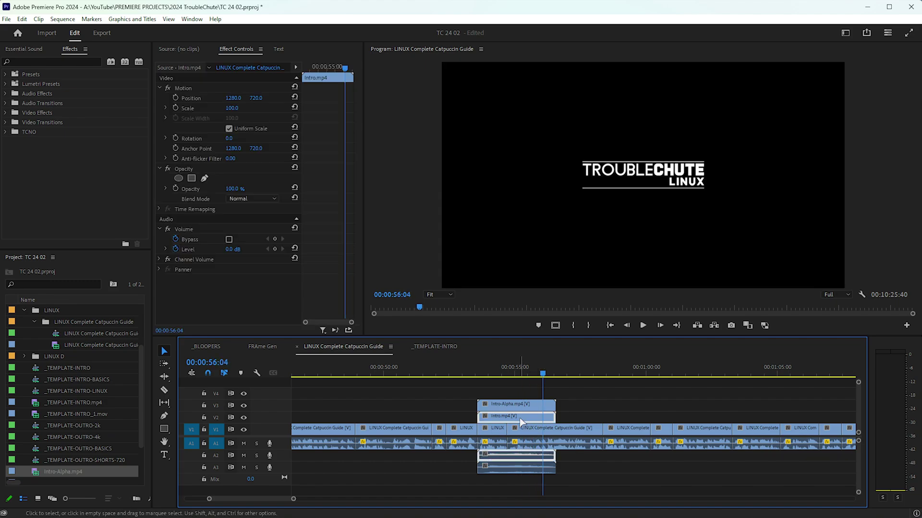
click(123, 128)
text(matte)
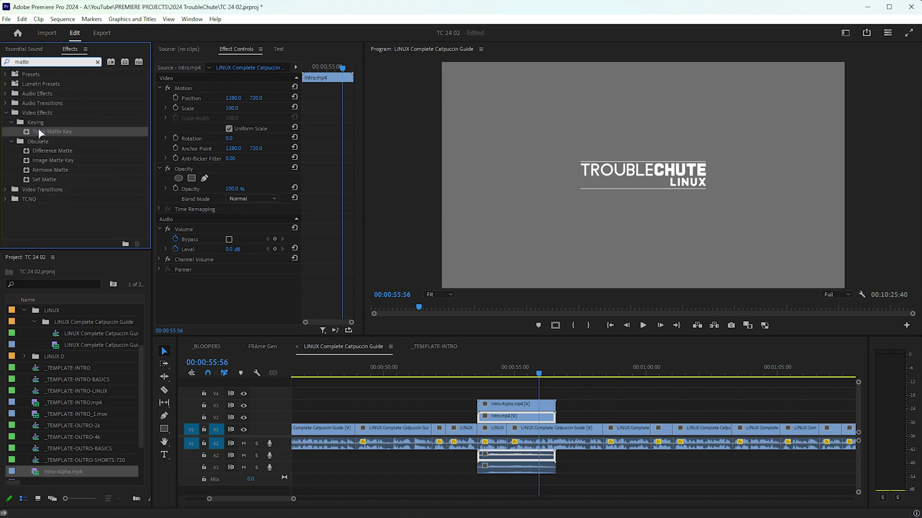
drag(40, 134, 509, 425)
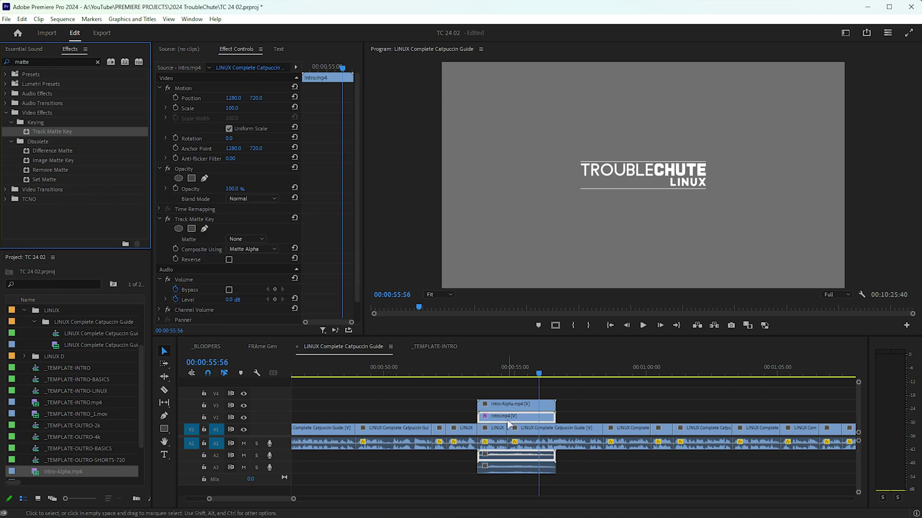
click(247, 240)
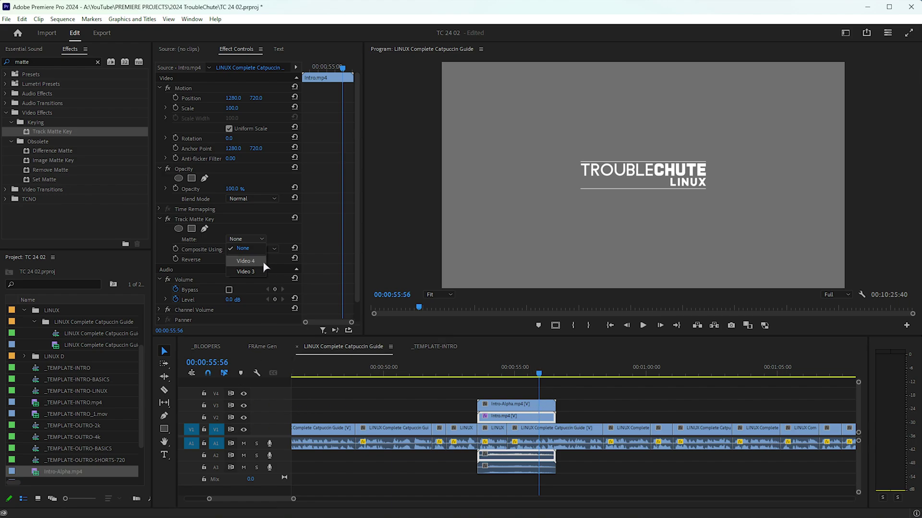
click(245, 271)
click(529, 373)
mouse_move(528, 373)
mouse_down()
mouse_move(504, 374)
mouse_move(535, 374)
mouse_up()
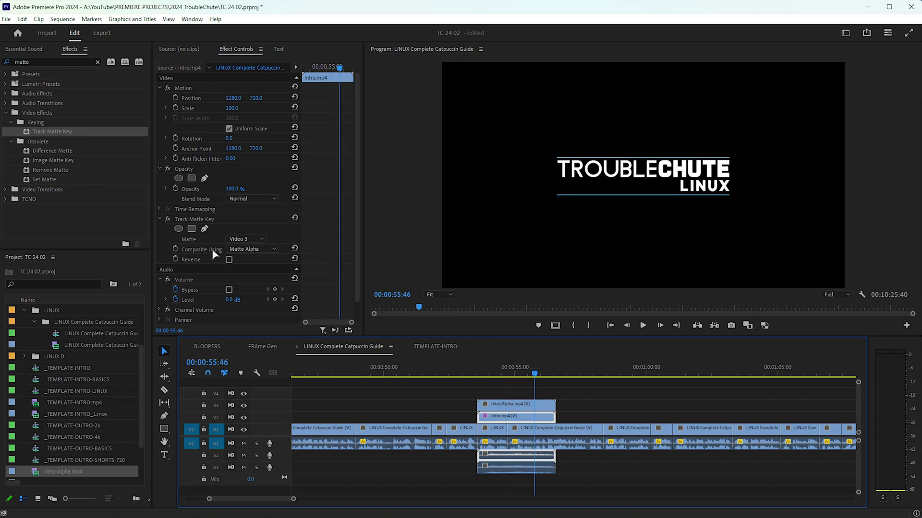
Set Composite Using to Matte Luma and preview the keyed intro over the footage
click(257, 250)
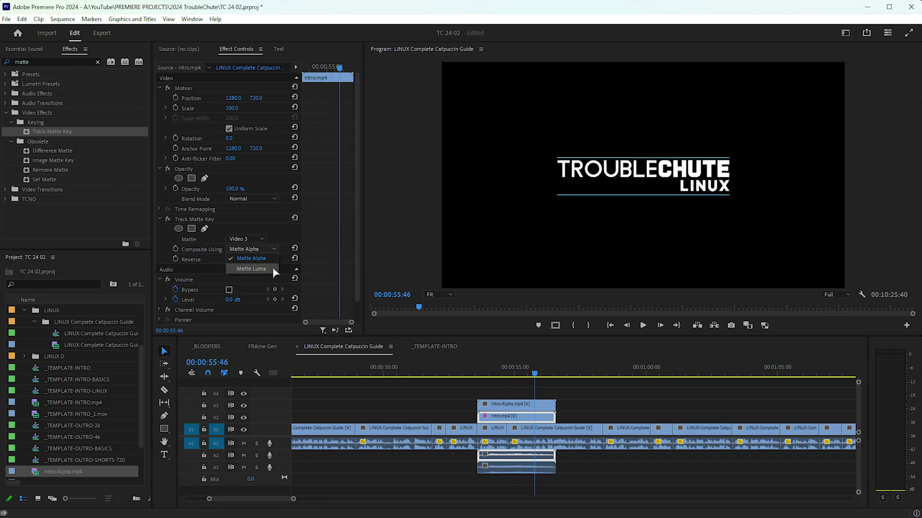
click(251, 269)
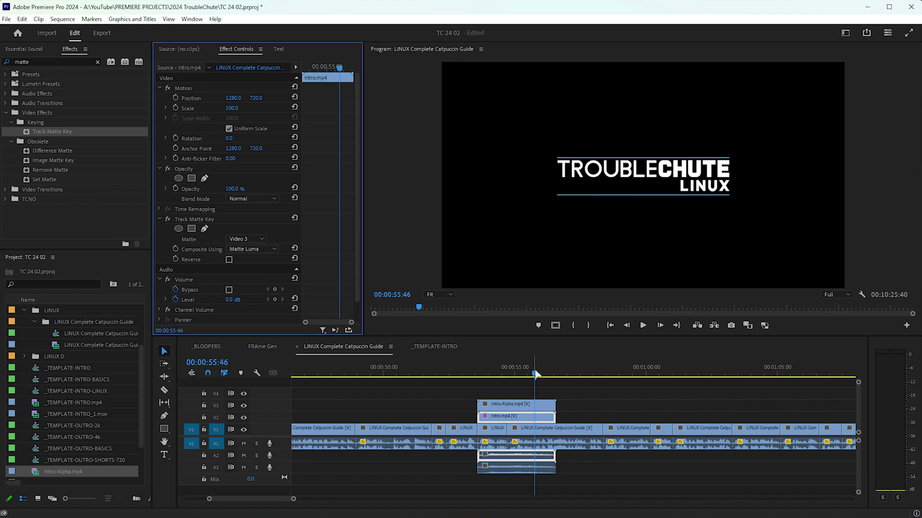
drag(534, 373, 546, 374)
Compare Intro.mp4 plus Intro-Alpha.mp4 (1.11 MB combined) against IntroNO.mov (34.4 MB) in the AB folder
key(alt+Tab)
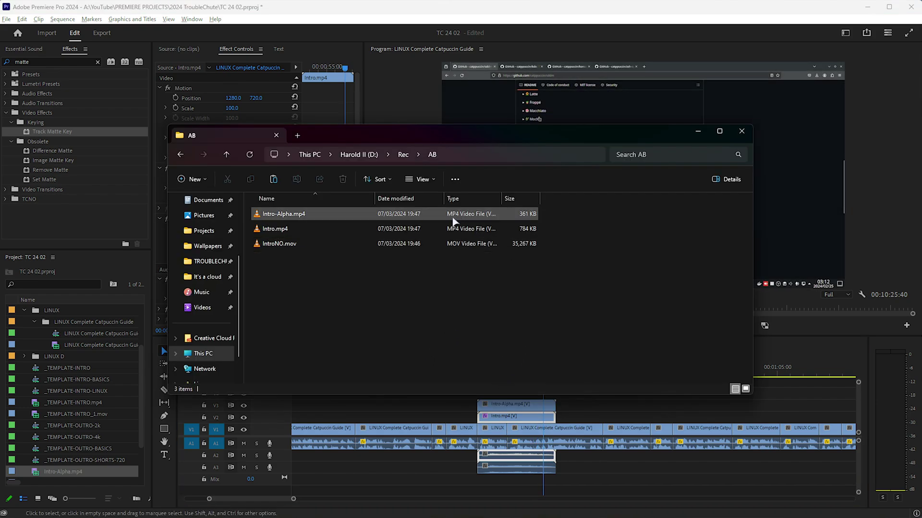
click(336, 229)
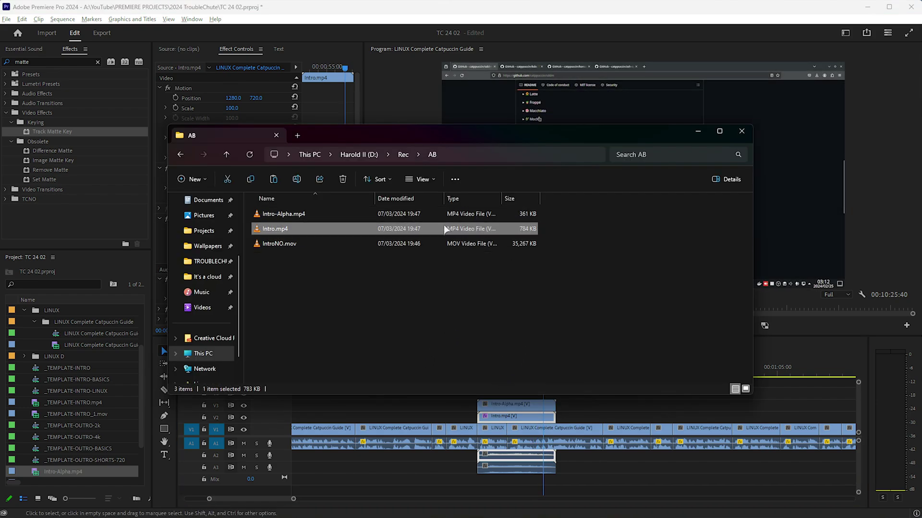
ctrl+click(321, 214)
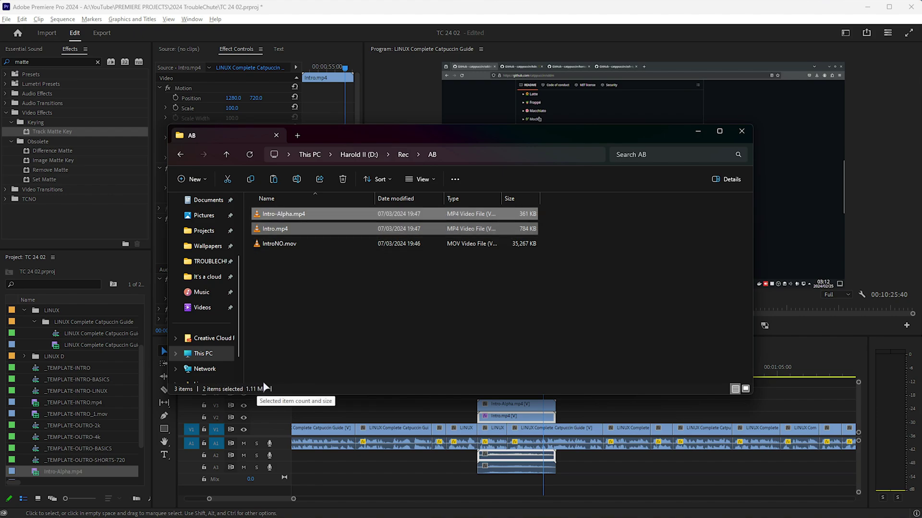
drag(403, 252, 347, 250)
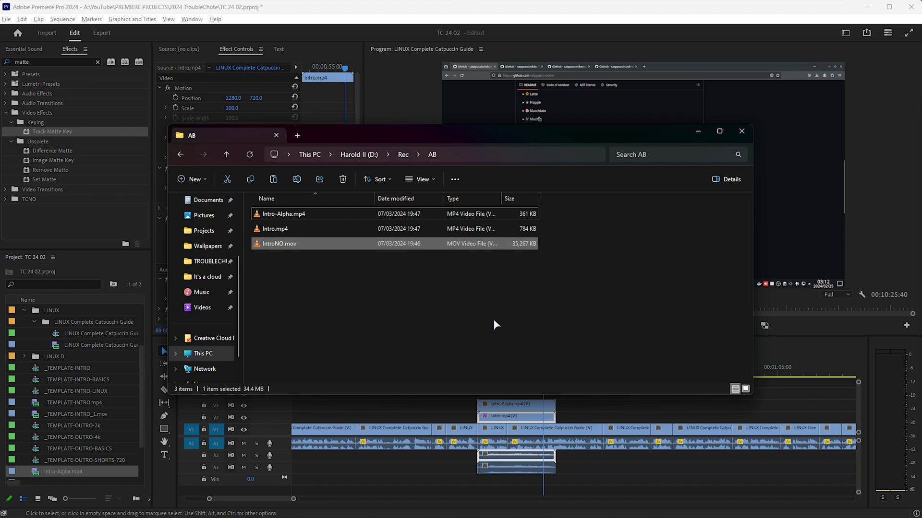
drag(562, 234, 505, 207)
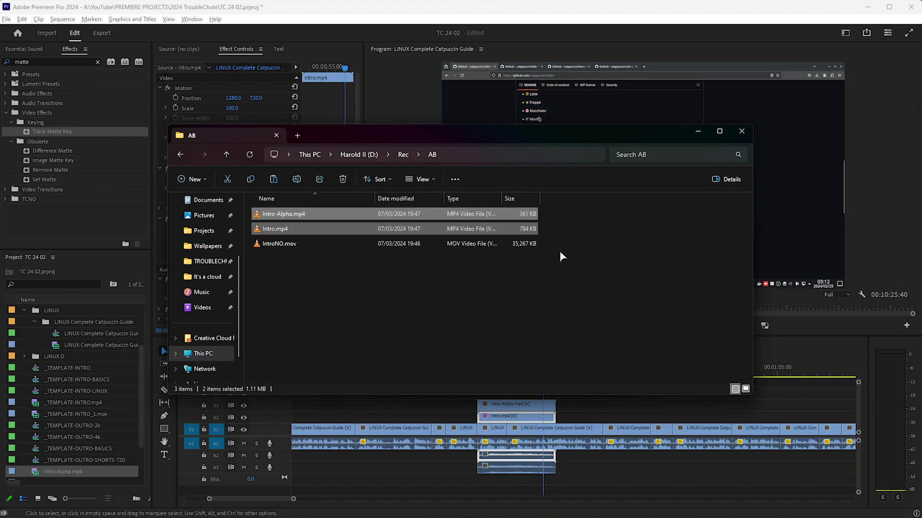
drag(542, 273, 249, 239)
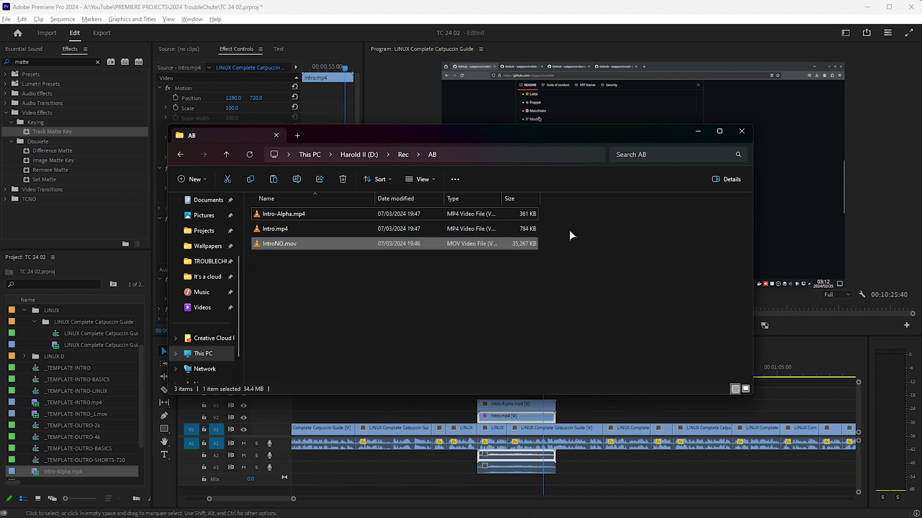
drag(552, 228, 442, 207)
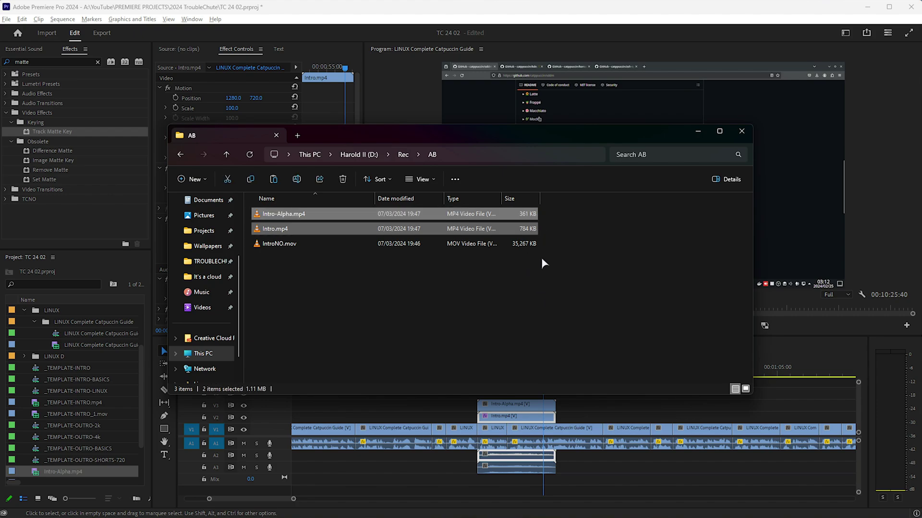
click(506, 246)
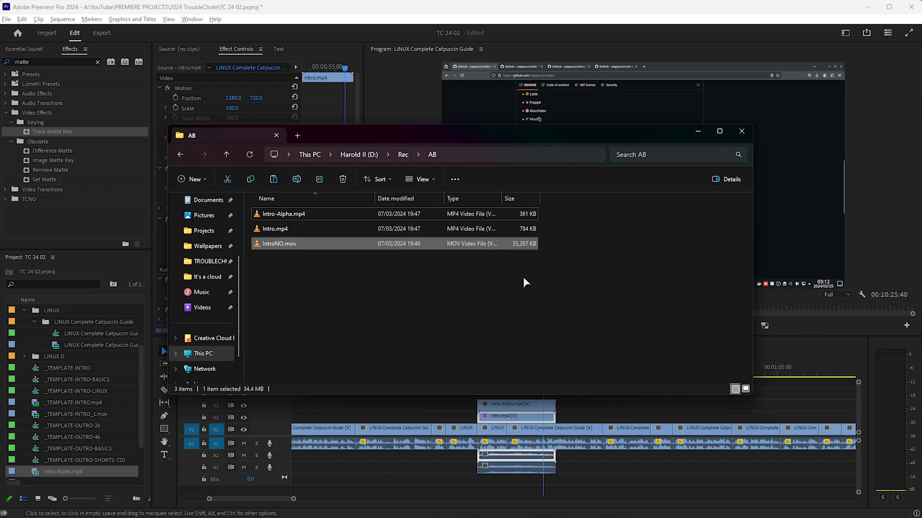
Minimize File Explorer and Premiere Pro, then close After Effects, answering its save prompt
click(697, 132)
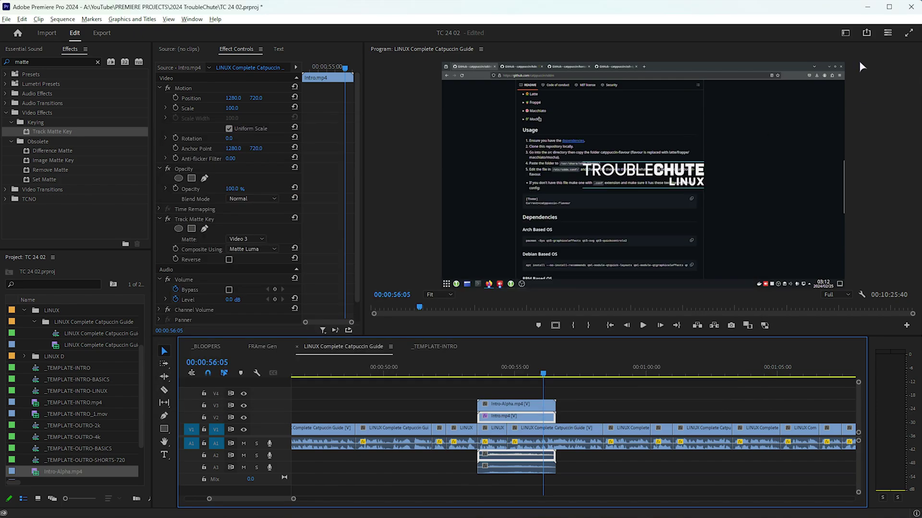
click(865, 7)
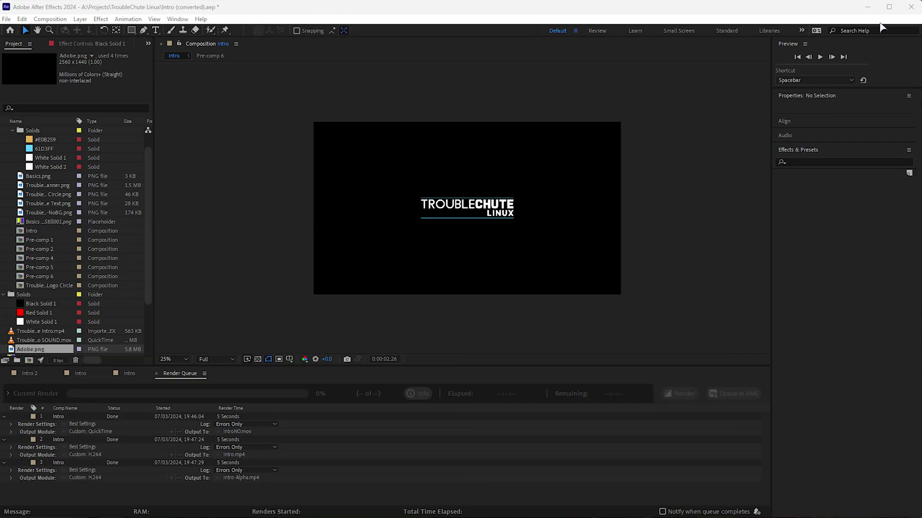
click(908, 7)
click(475, 276)
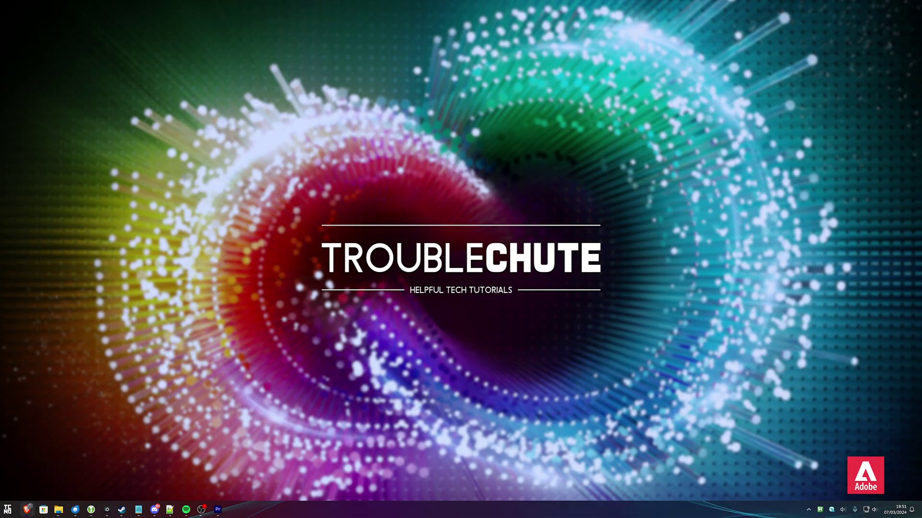